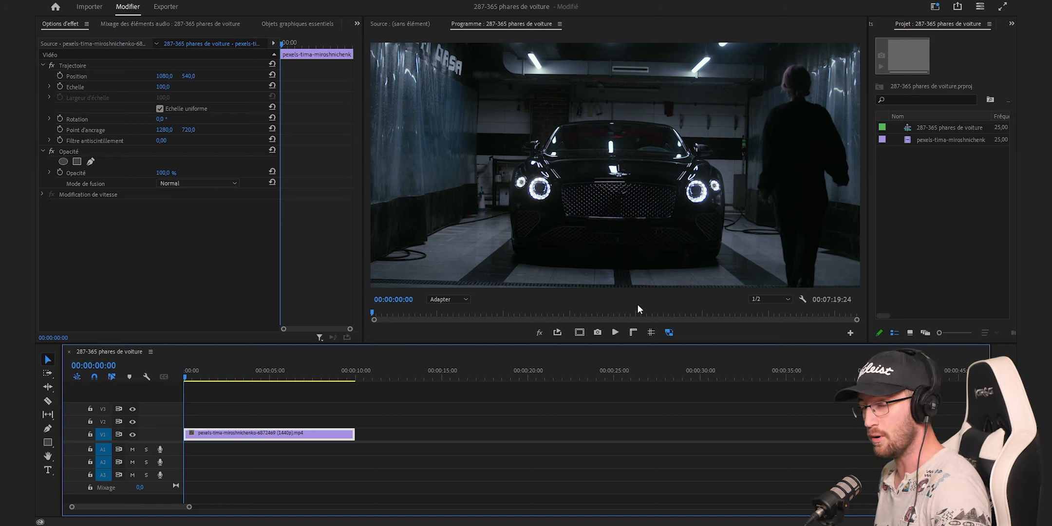
# Find the Effets d'éclairage video effect by searching for "éclai" and apply it to the car clip on V1
pyautogui.hotkey('shift', '7')
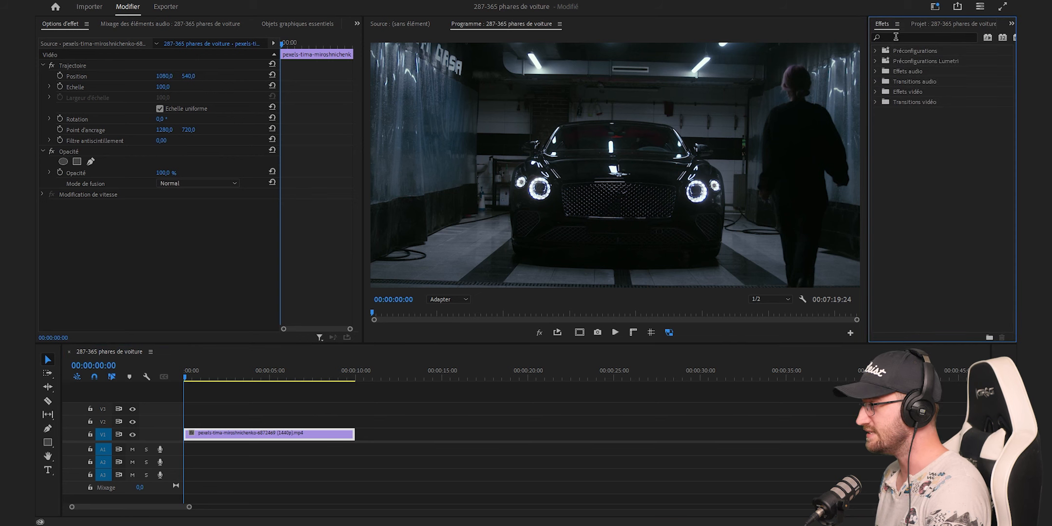
pyautogui.click(896, 37)
pyautogui.write('éclai')
pyautogui.moveTo(925, 112); pyautogui.dragTo(293, 435)
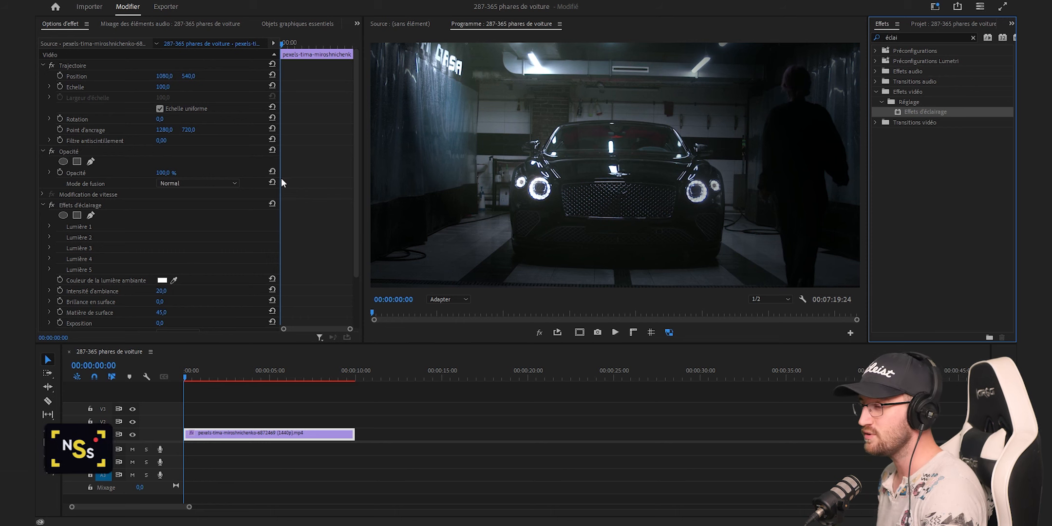
# Set the light type of Lumière 1 to Omnidirectionnelle in Effets d'éclairage
pyautogui.click(49, 226)
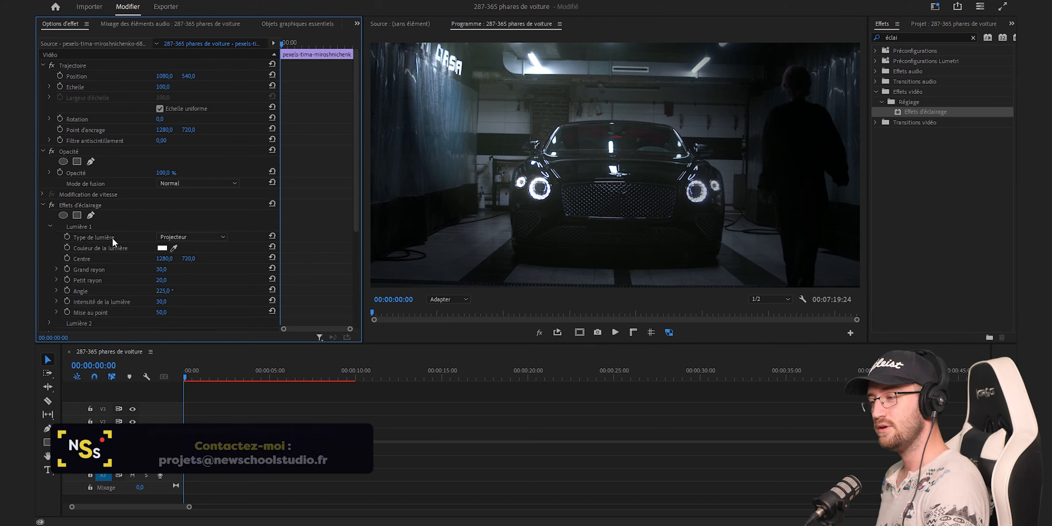
pyautogui.click(173, 237)
pyautogui.click(206, 271)
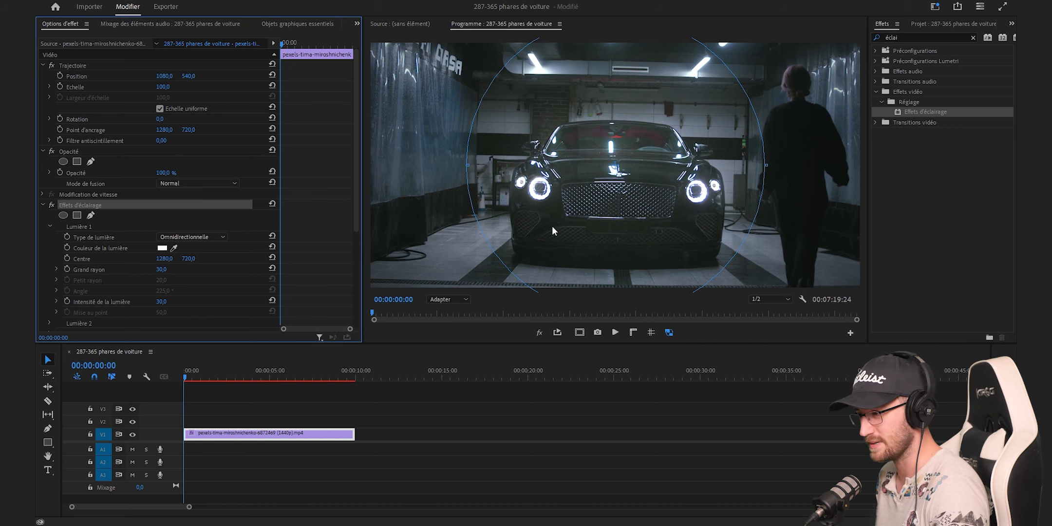
# Set Lumière 1's Grand rayon to 10 and its Intensité de la lumière to 100
pyautogui.click(160, 269)
pyautogui.write('10')
pyautogui.press('Return')
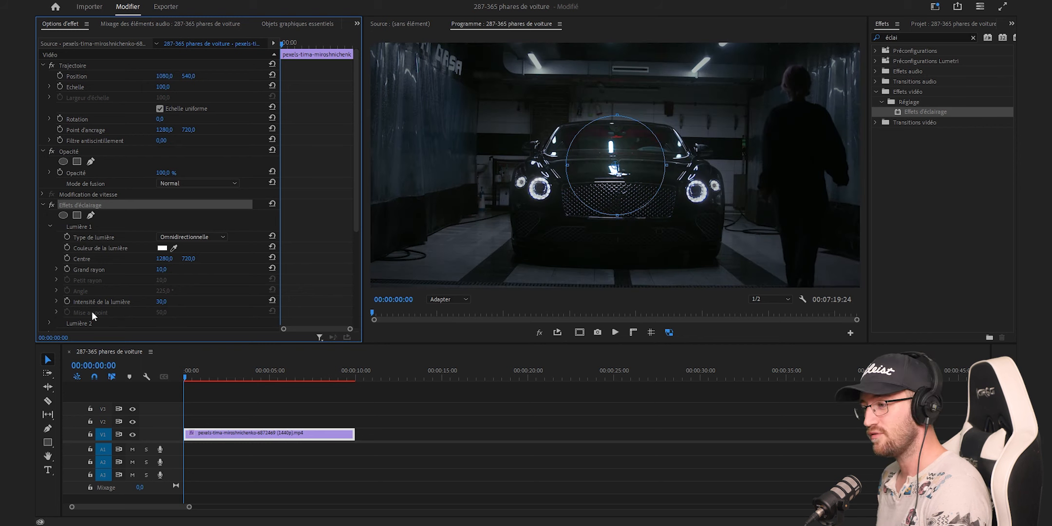
pyautogui.click(162, 302)
pyautogui.write('100')
pyautogui.press('Return')
# Set the lighting effect's Brillance en surface to 100 and Matière de surface to -100
pyautogui.scroll(-5, 157, 135)
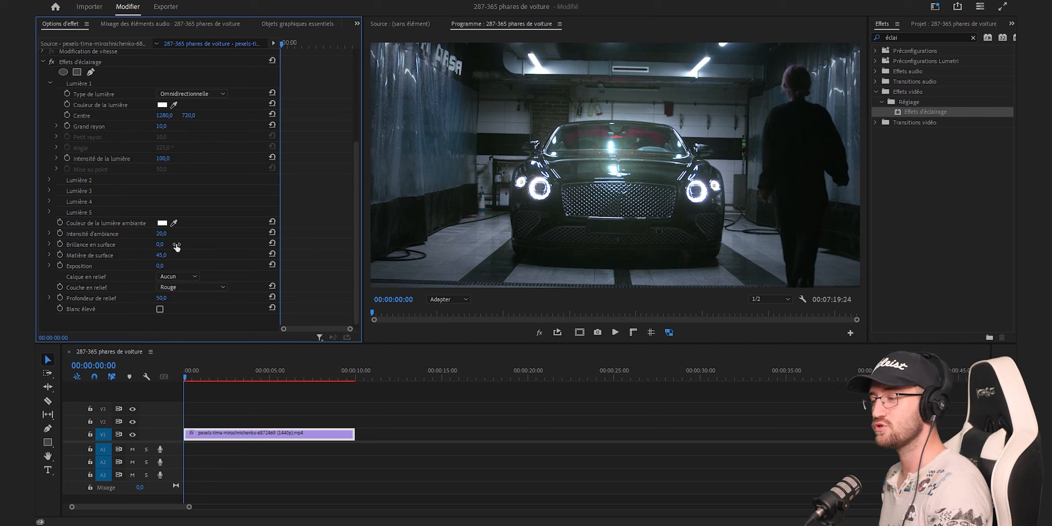
pyautogui.moveTo(159, 244); pyautogui.dragTo(177, 248)
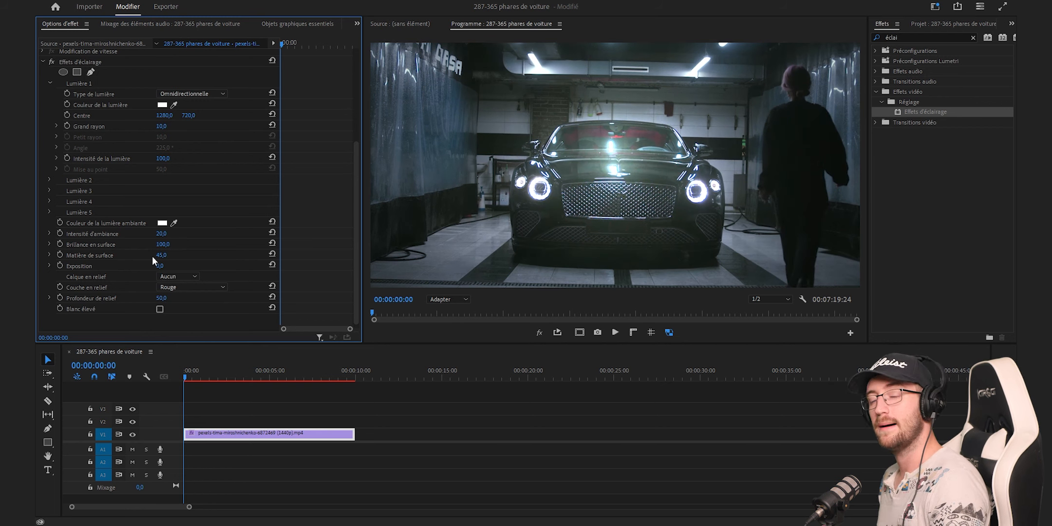
pyautogui.moveTo(162, 255); pyautogui.dragTo(188, 255)
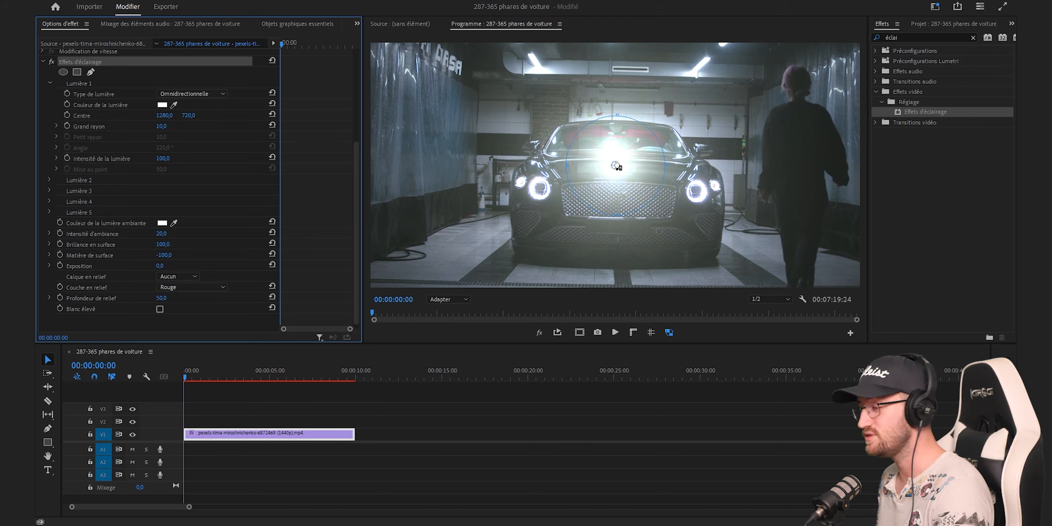
# Place Lumière 1's centre on the car headlight farther from the person, at about 962,9; 831,6, and tint it pale blue DDF6FF
pyautogui.moveTo(616, 166); pyautogui.dragTo(544, 190)
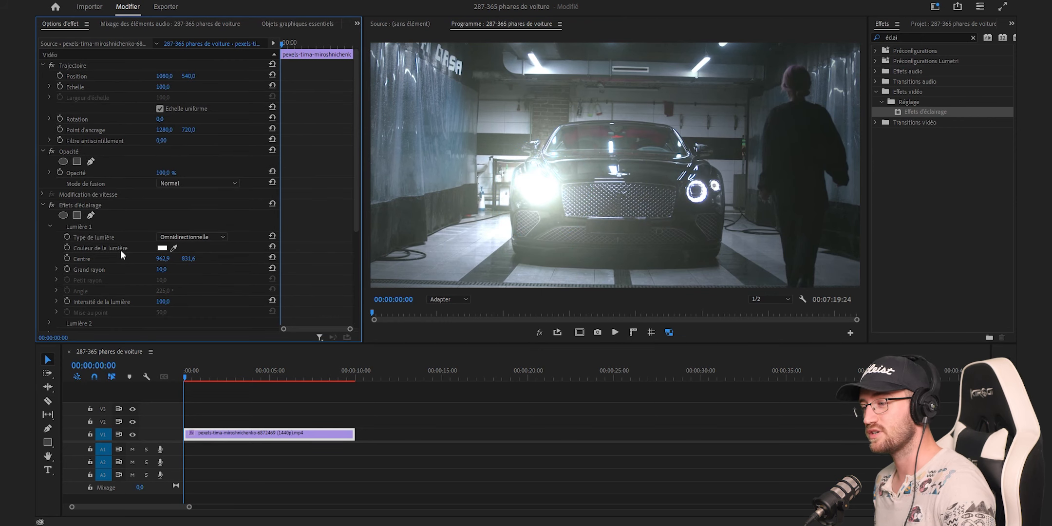
pyautogui.click(162, 248)
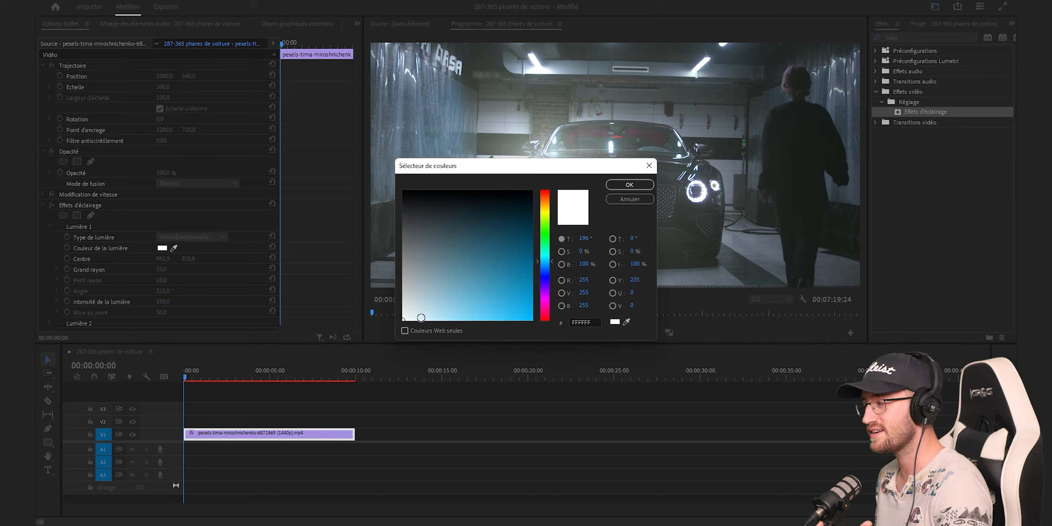
pyautogui.moveTo(419, 320); pyautogui.dragTo(419, 329)
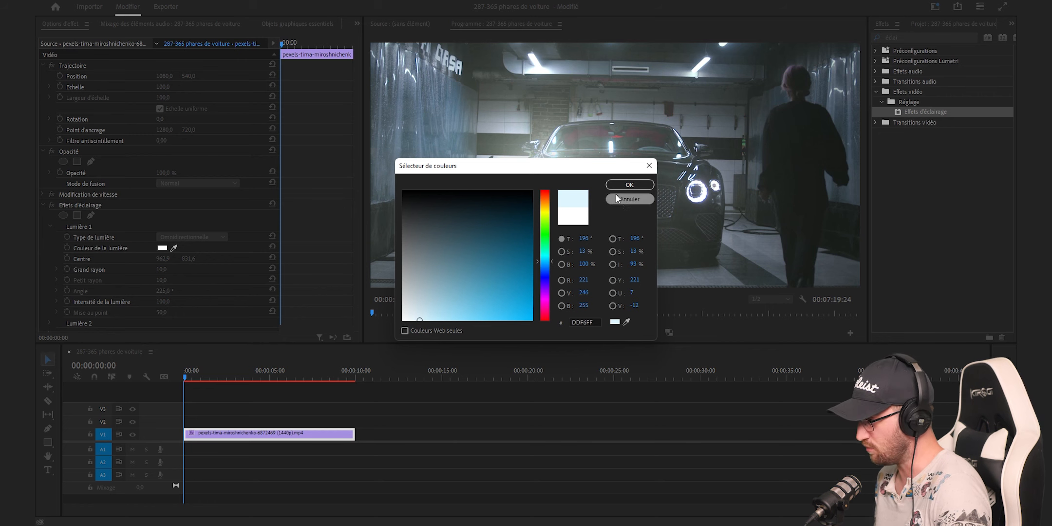
pyautogui.click(632, 186)
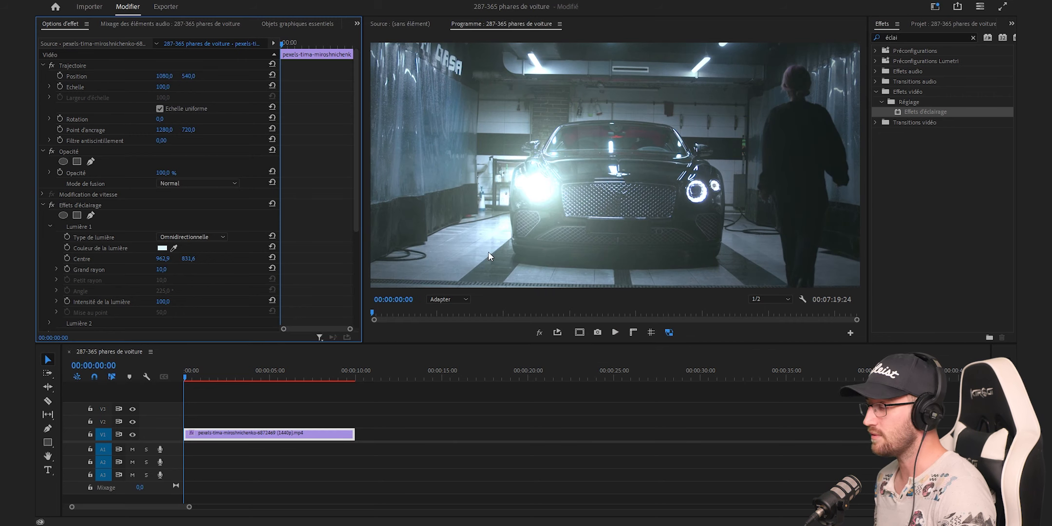
# Make Lumière 1's pale blue colour slightly more saturated, and undo the trial reset of that colour
pyautogui.click(164, 252)
pyautogui.moveTo(405, 318); pyautogui.dragTo(425, 319)
pyautogui.click(629, 184)
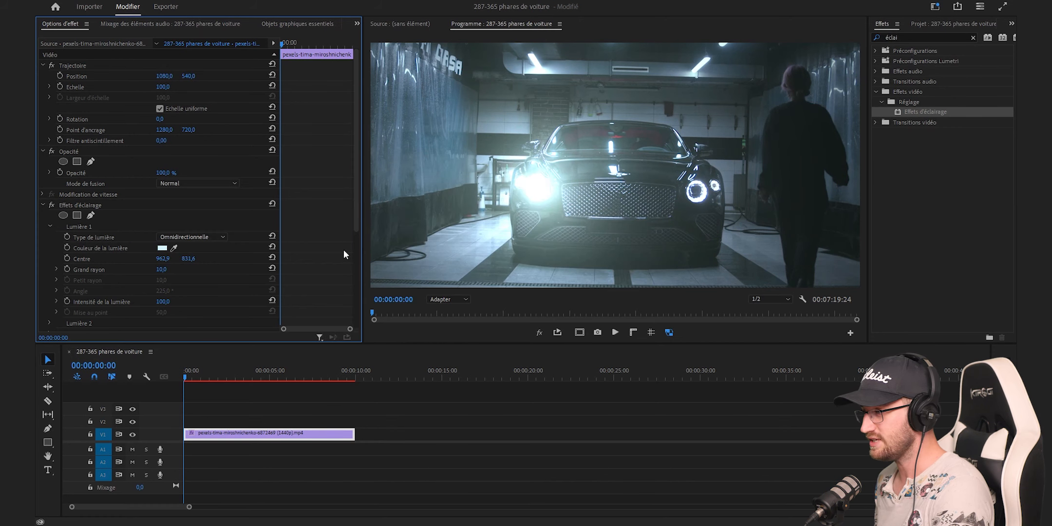
pyautogui.click(272, 247)
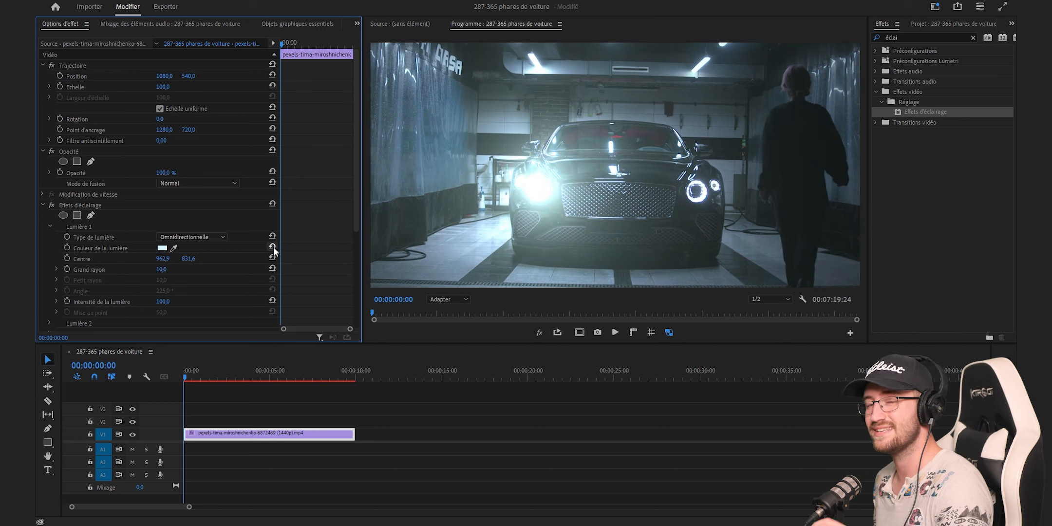
pyautogui.hotkey('ctrl', 'z')
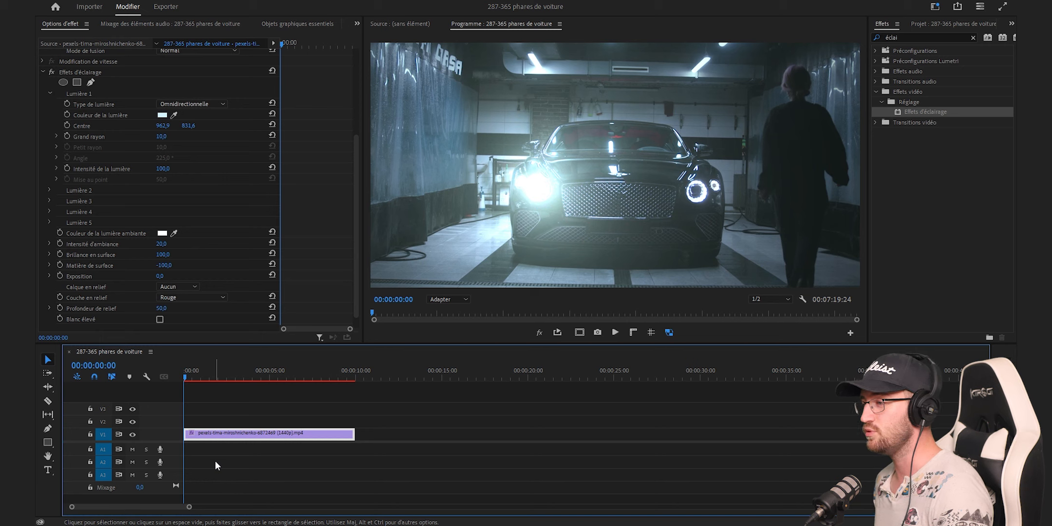
# Reduce Lumière 1's Grand rayon to 0 and keyframe its Centre to follow the headlight through the clip
pyautogui.click(68, 125)
pyautogui.moveTo(163, 142); pyautogui.dragTo(141, 141)
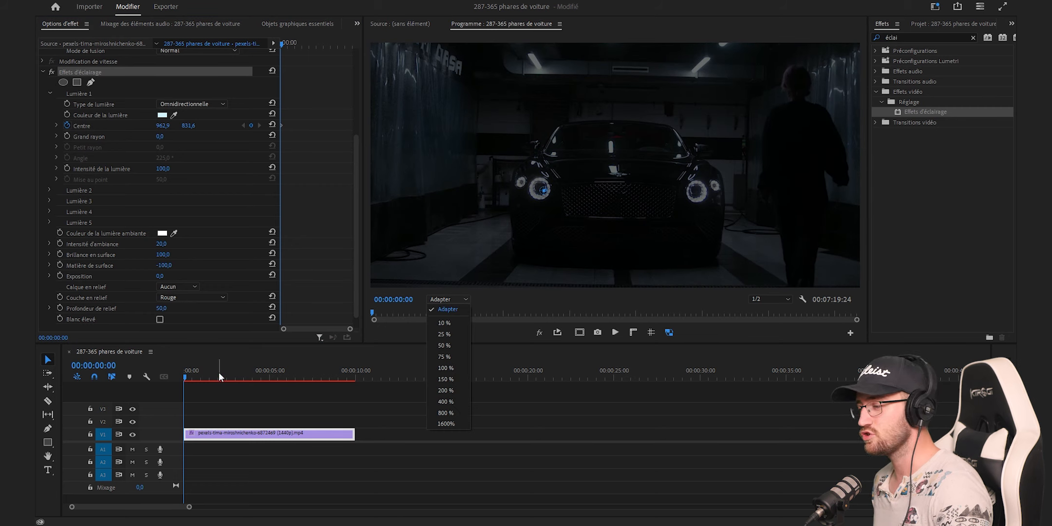
pyautogui.click(201, 366)
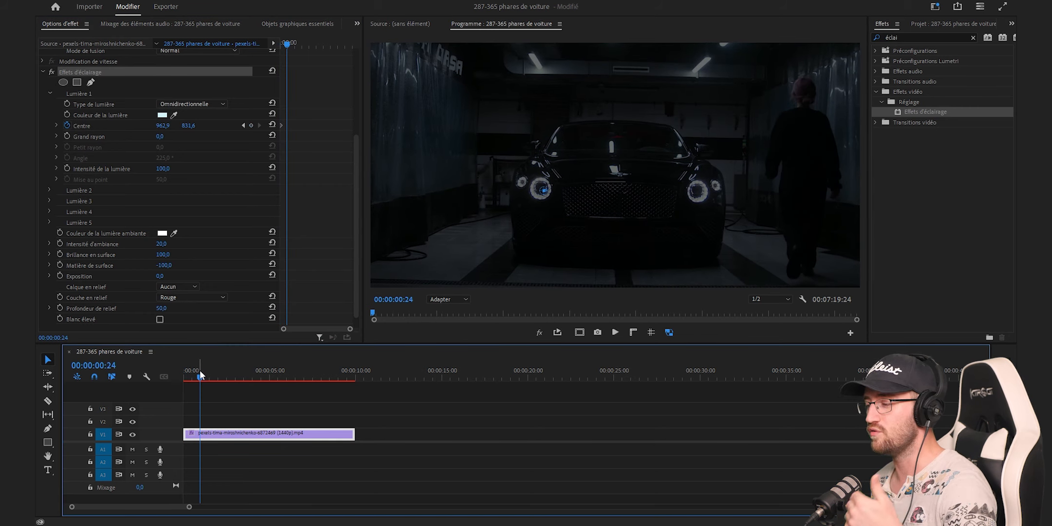
pyautogui.moveTo(201, 371); pyautogui.dragTo(204, 372)
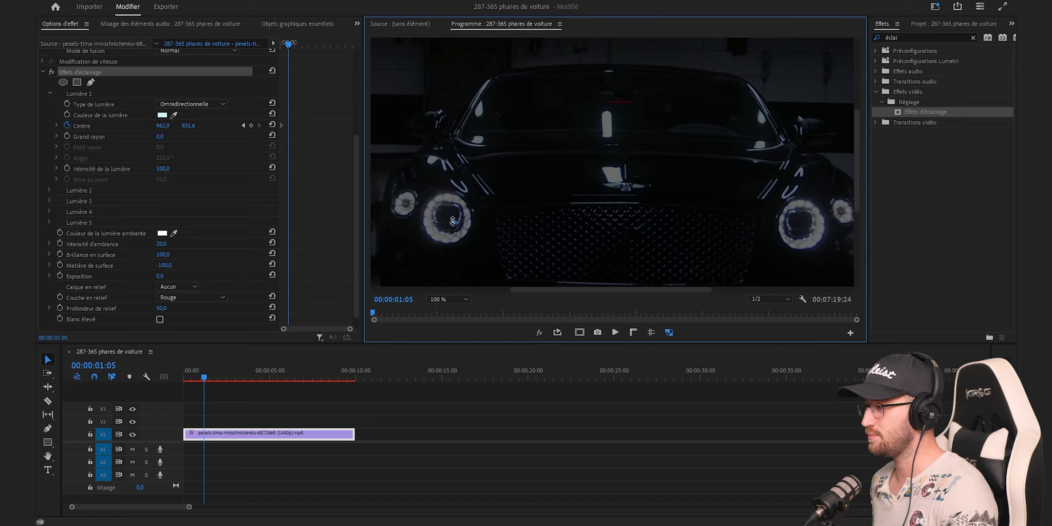
pyautogui.click(240, 371)
pyautogui.moveTo(447, 222); pyautogui.dragTo(445, 220)
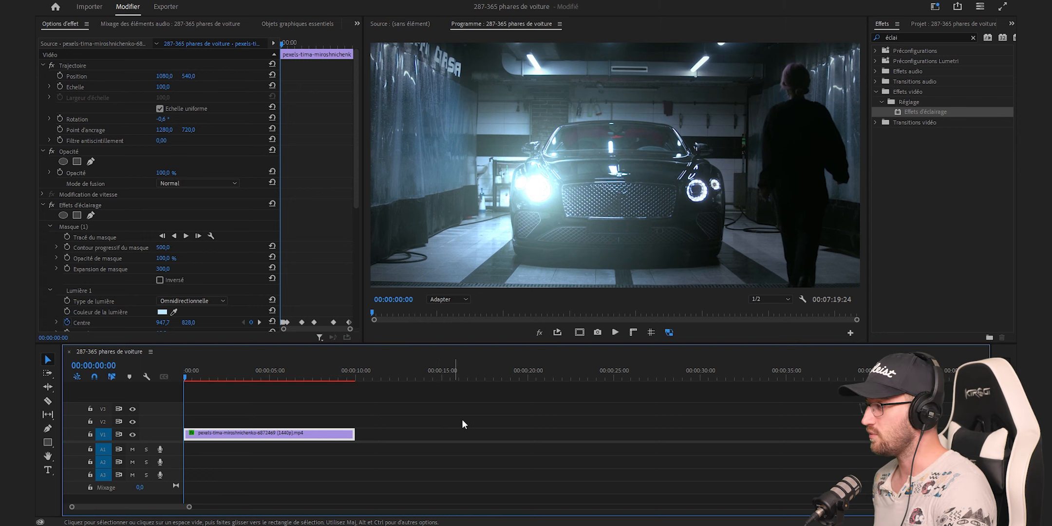
# Duplicate the Effets d'éclairage effect and centre the copy's light on the other headlight, at about 1647,8; 837,7
pyautogui.click(97, 205)
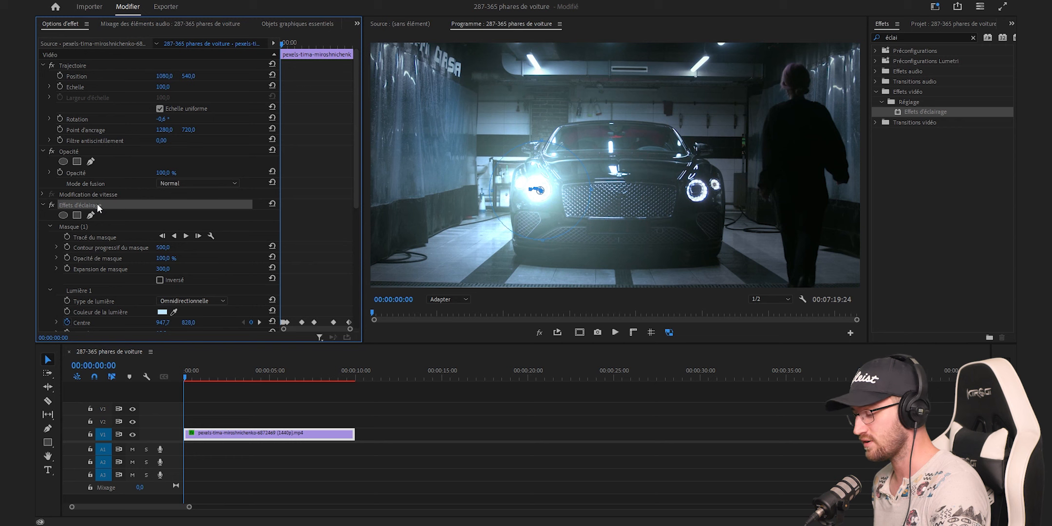
pyautogui.scroll(-6, 160, 167)
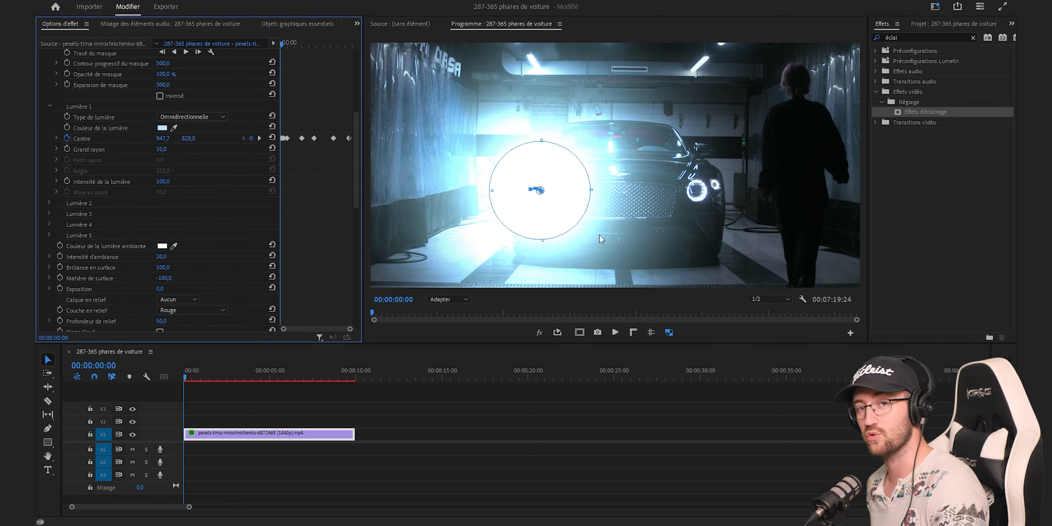
pyautogui.click(733, 194)
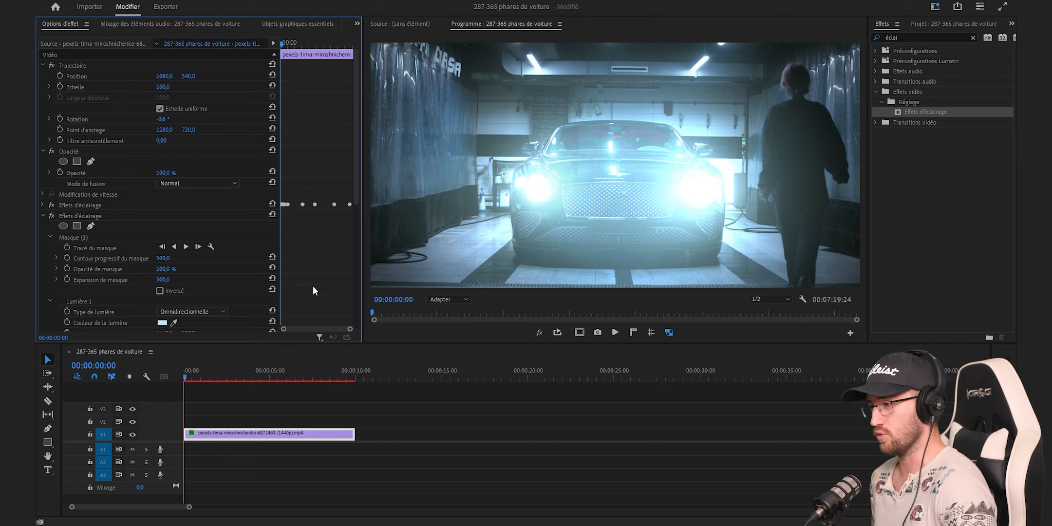
# Move the second headlight's Effets d'éclairage above the first headlight's effect in the effect order
pyautogui.scroll(-3, 314, 277)
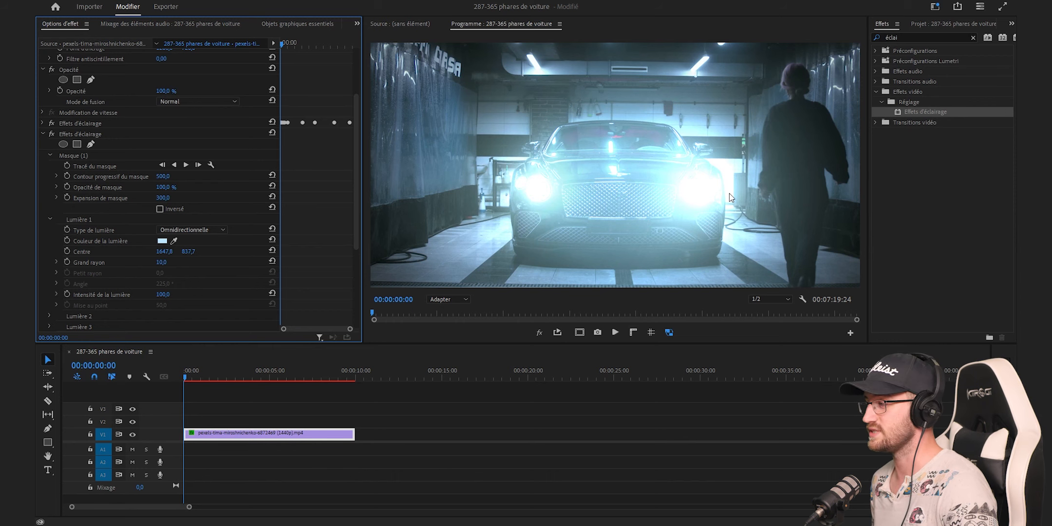
pyautogui.click(60, 133)
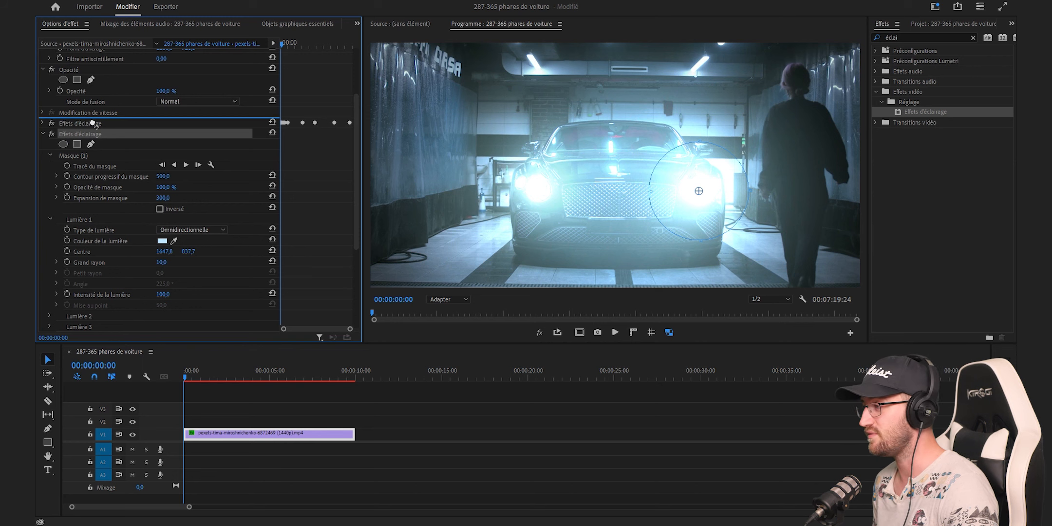
pyautogui.press('Delete')
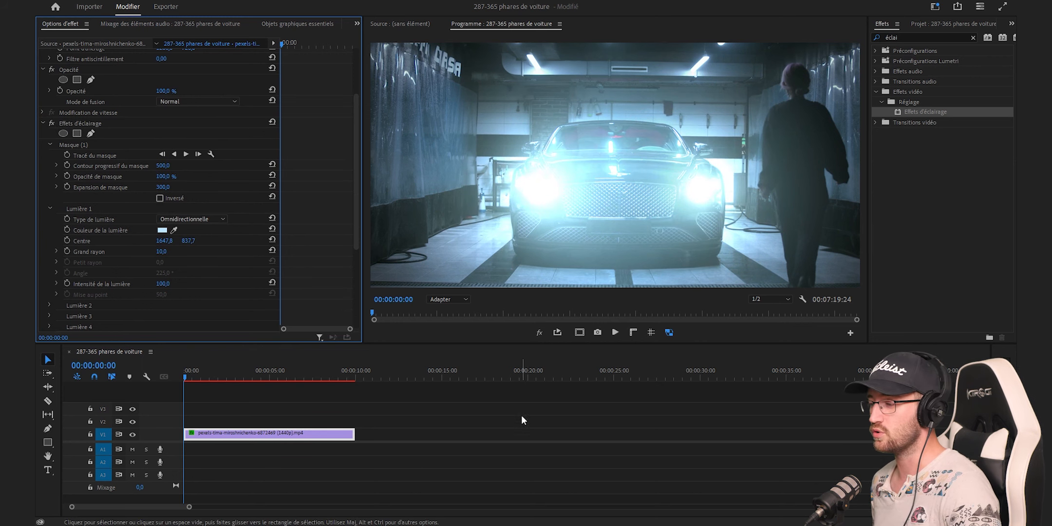
# Set Lumière 1's Grand rayon to 7 in the second headlight's lighting effect
pyautogui.scroll(-5, 283, 291)
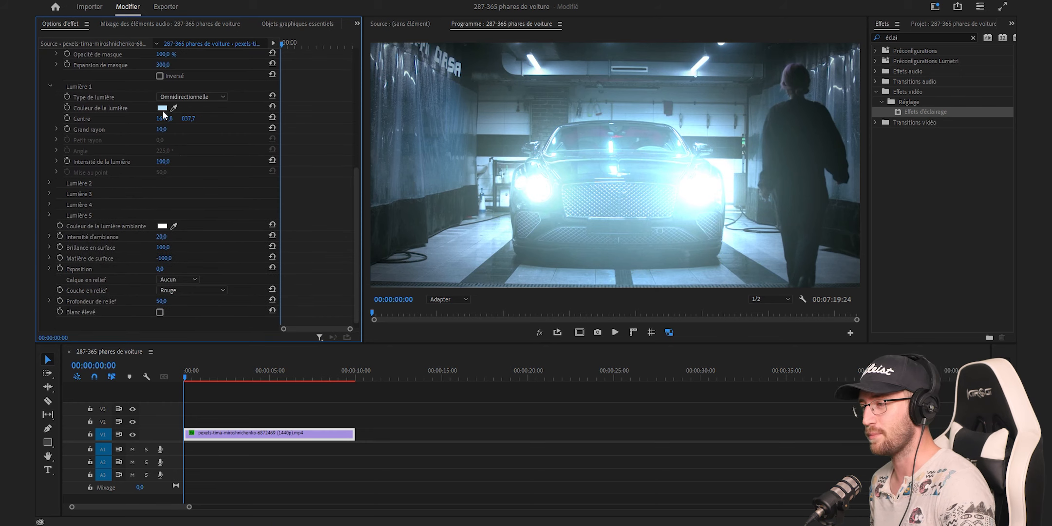
pyautogui.click(164, 129)
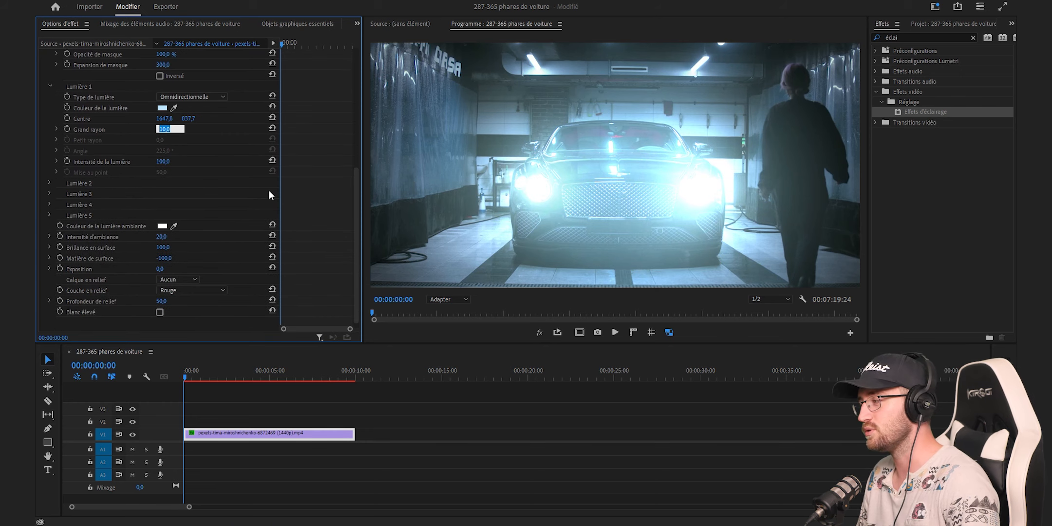
pyautogui.write('7')
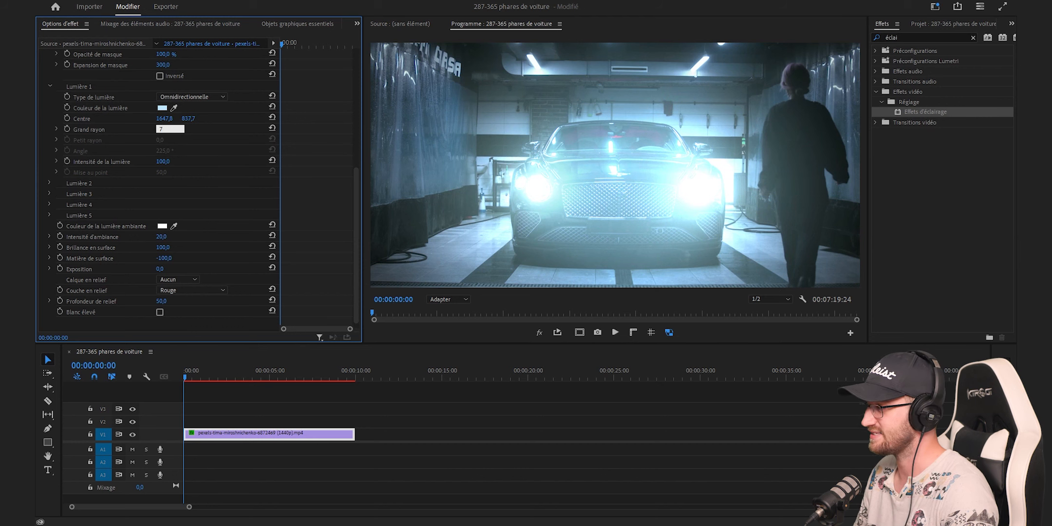
pyautogui.press('Return')
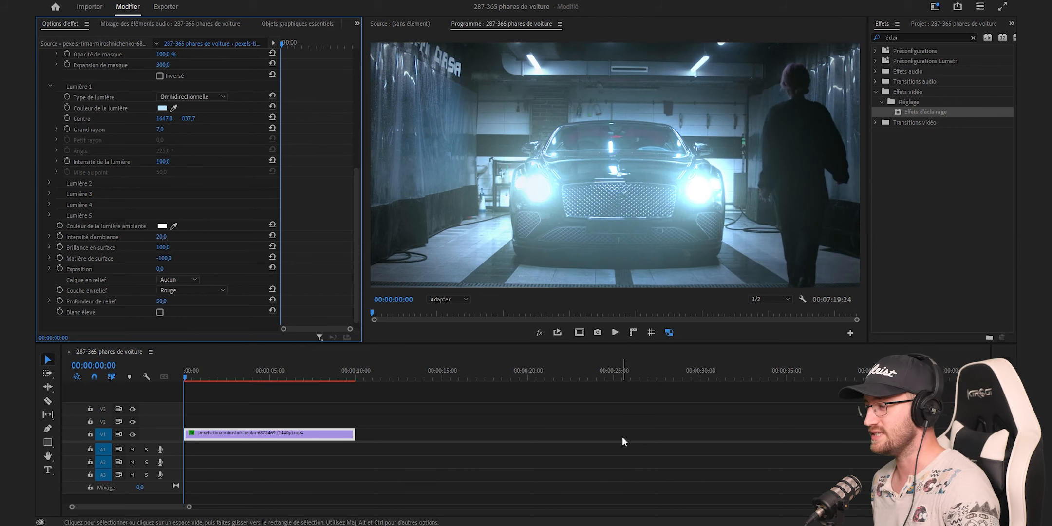